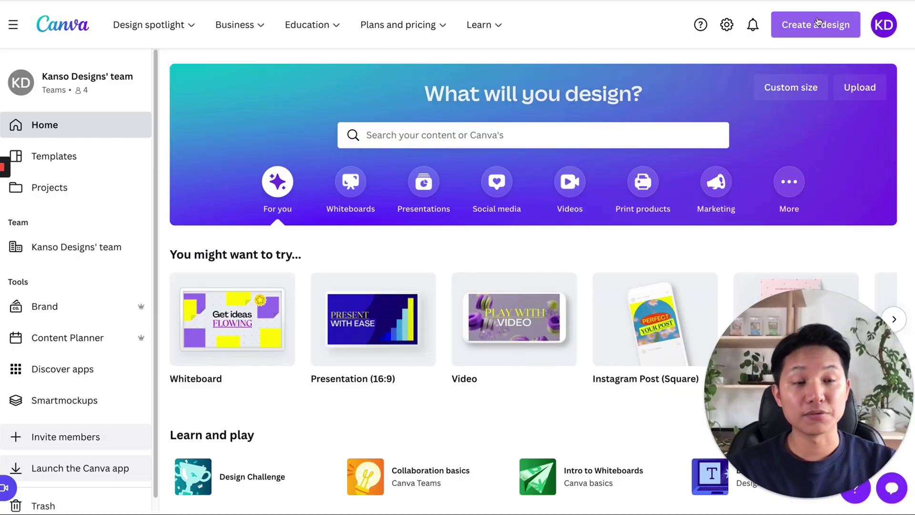
Create a custom-size blank design of 18 × 24 inches.
click(811, 33)
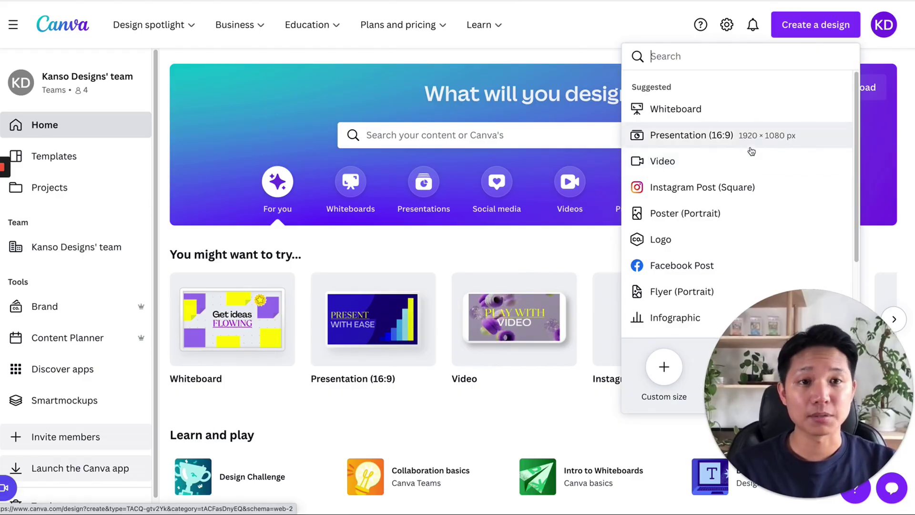
click(665, 368)
click(800, 112)
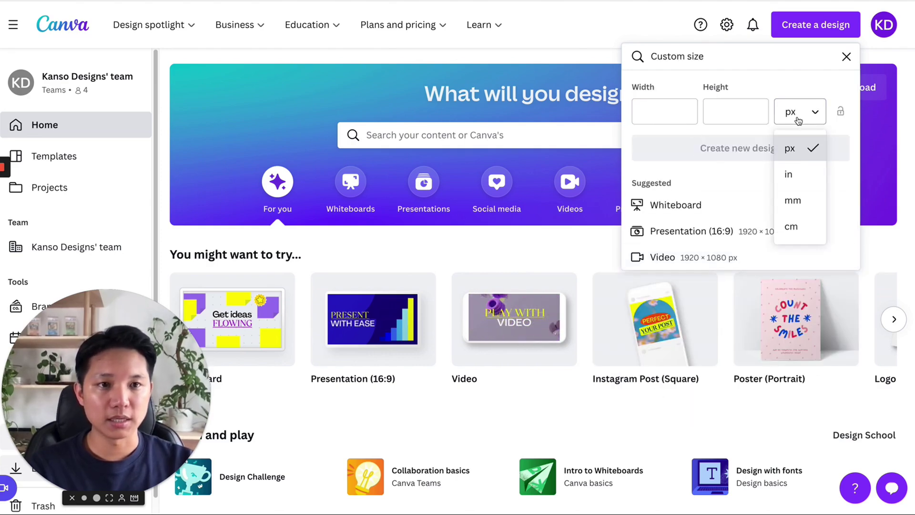
click(791, 174)
click(665, 111)
text(18)
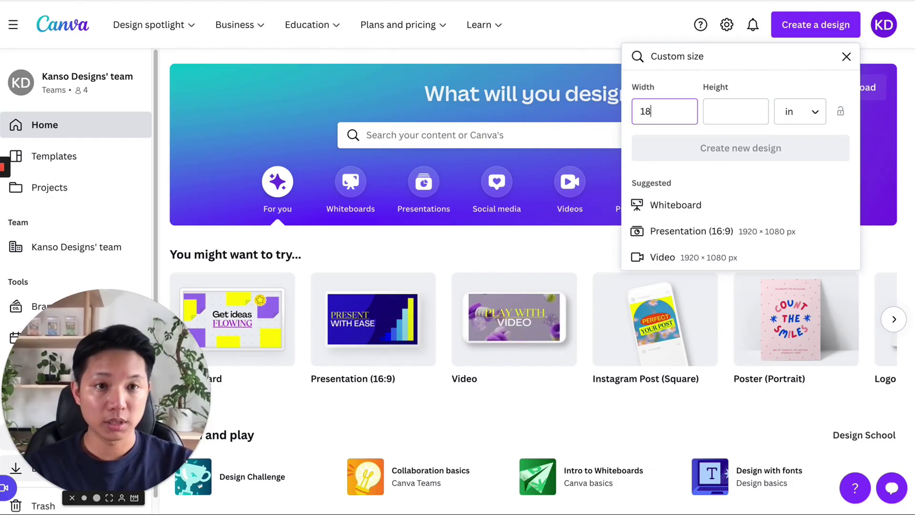
key(Tab)
text(24)
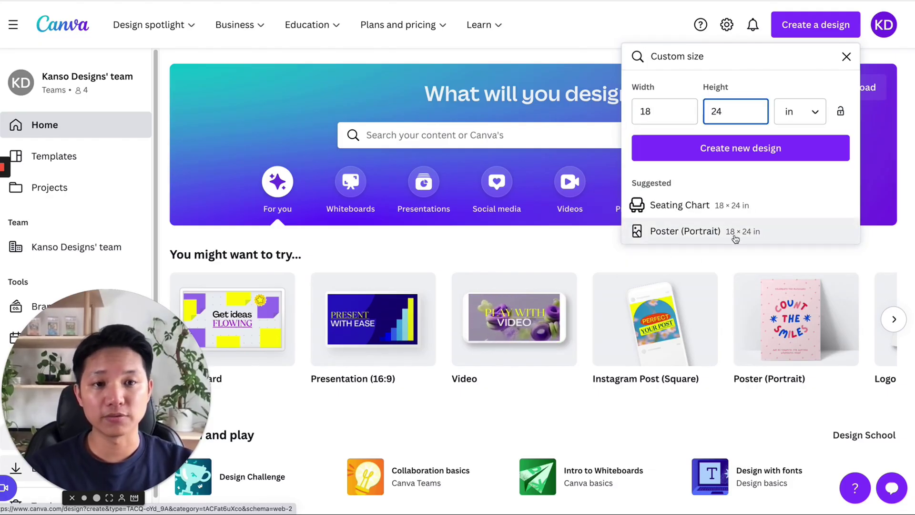
click(685, 232)
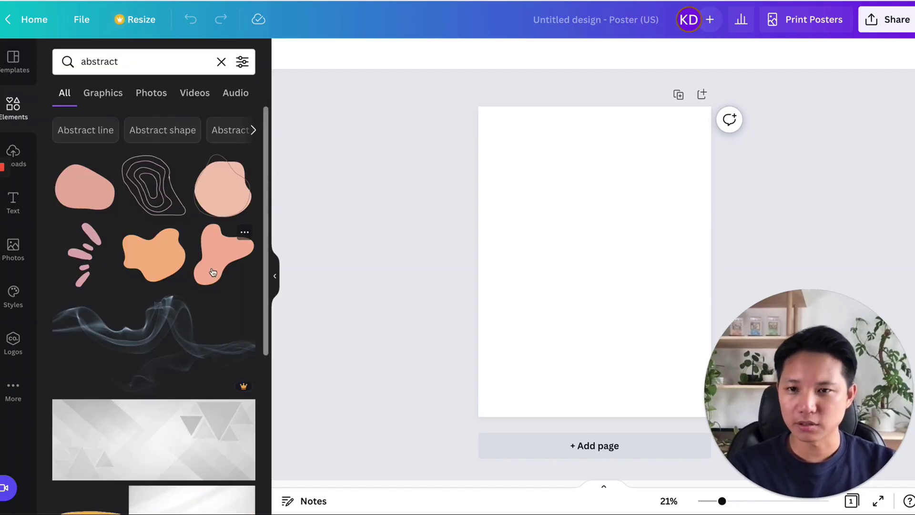
Drag a pink abstract blob and an orange shape onto the poster, then hide the elements panel.
drag(220, 263, 574, 280)
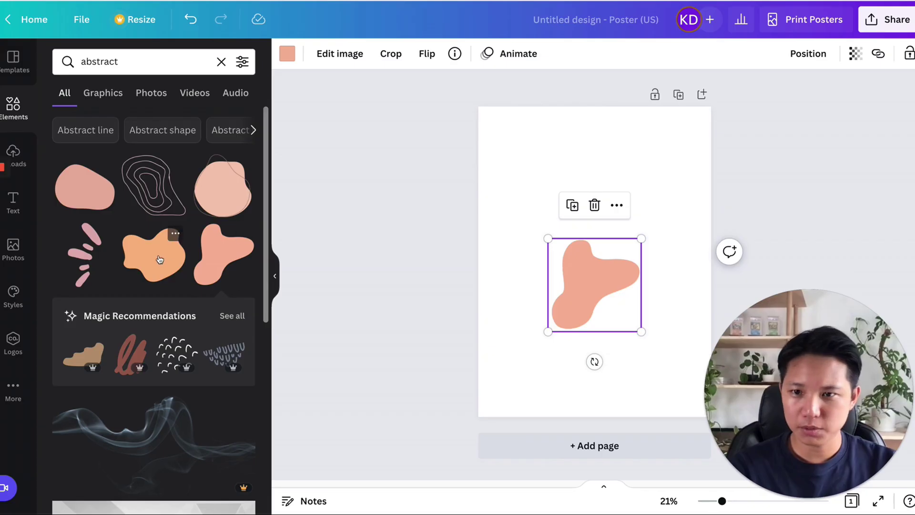
drag(159, 259, 583, 134)
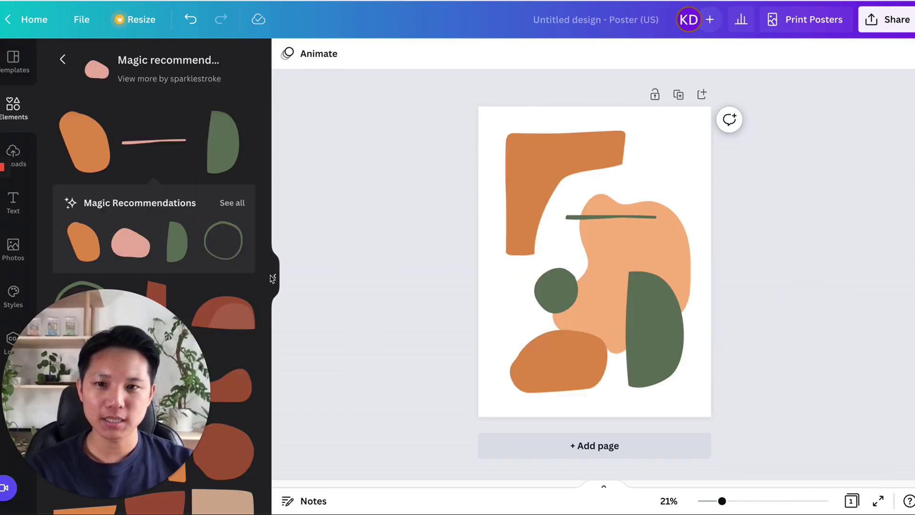
click(275, 280)
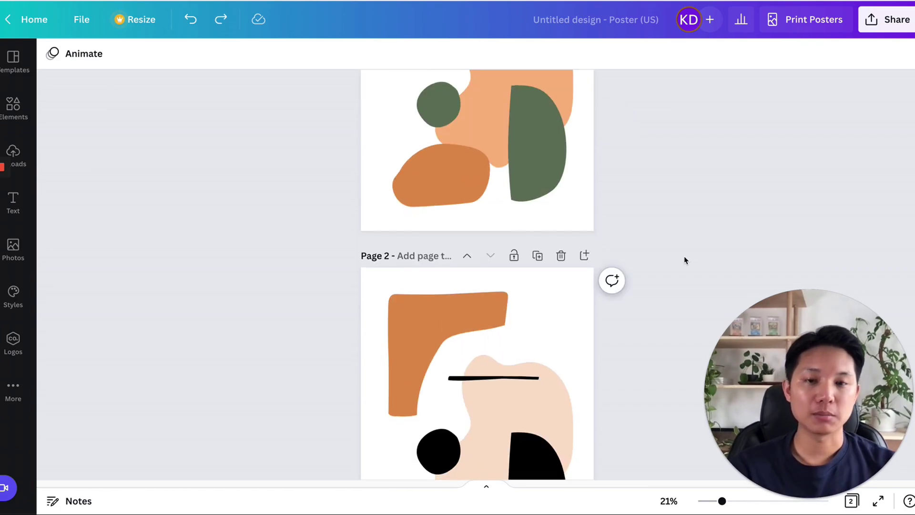
Scroll between both pages to compare the original and the black and pale-peach variant.
scroll(684, 260, up, 2)
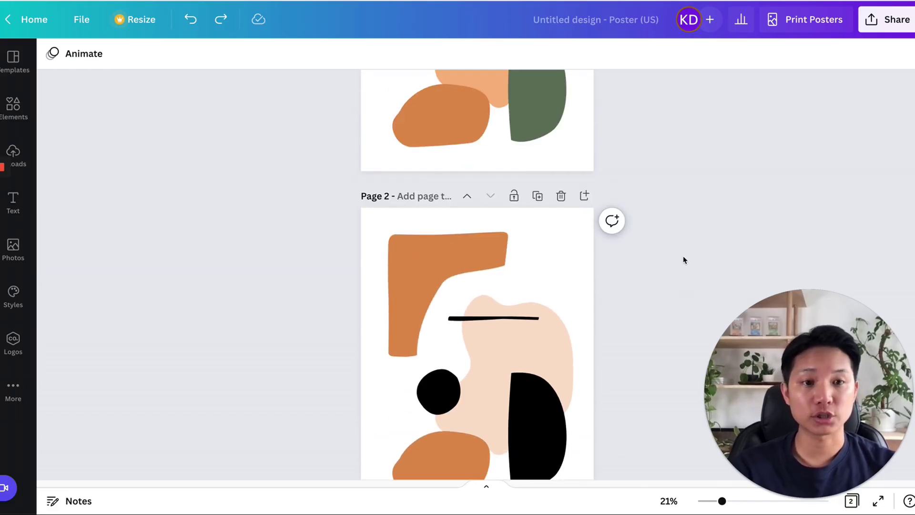
scroll(490, 163, up, 5)
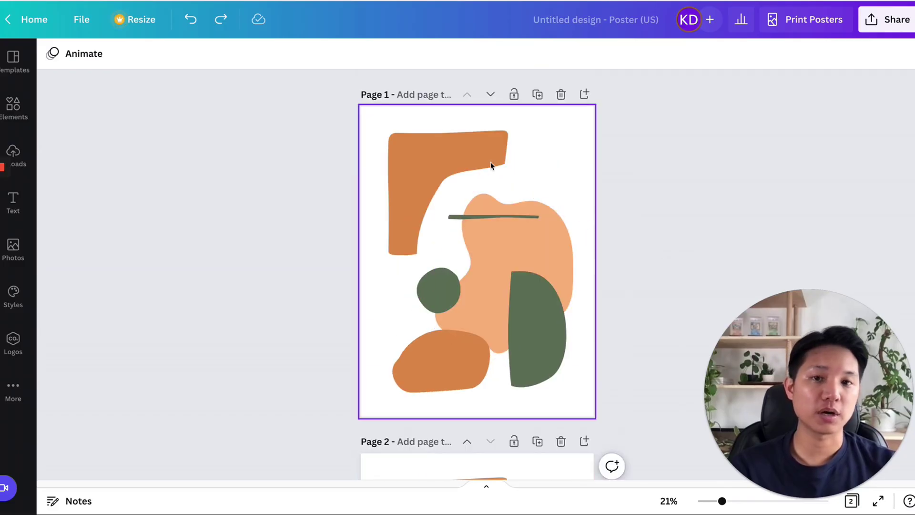
scroll(532, 155, down, 4)
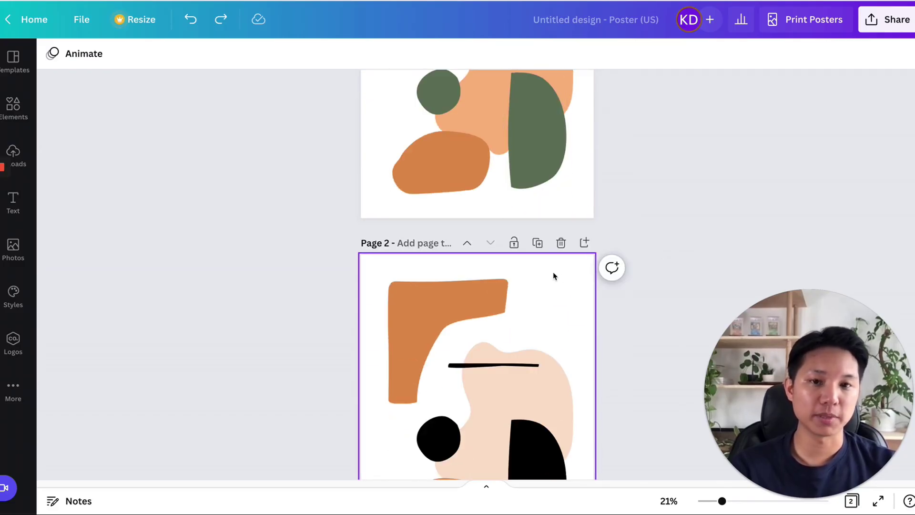
scroll(376, 98, up, 5)
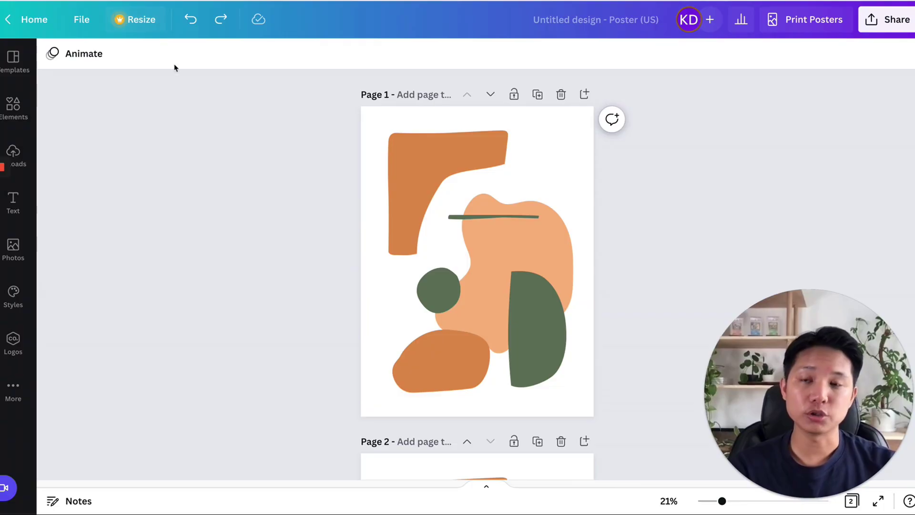
Resize the poster design in place to 24 × 36 inches.
click(134, 24)
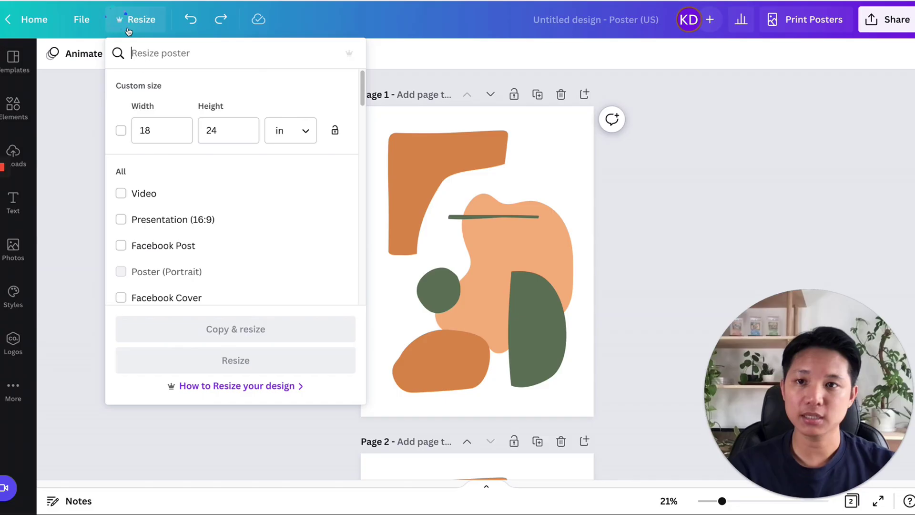
click(172, 131)
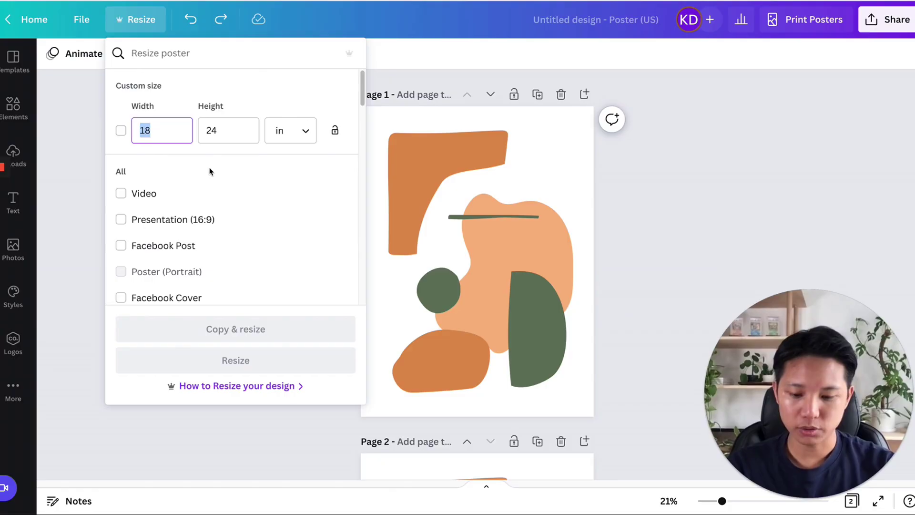
text(23)
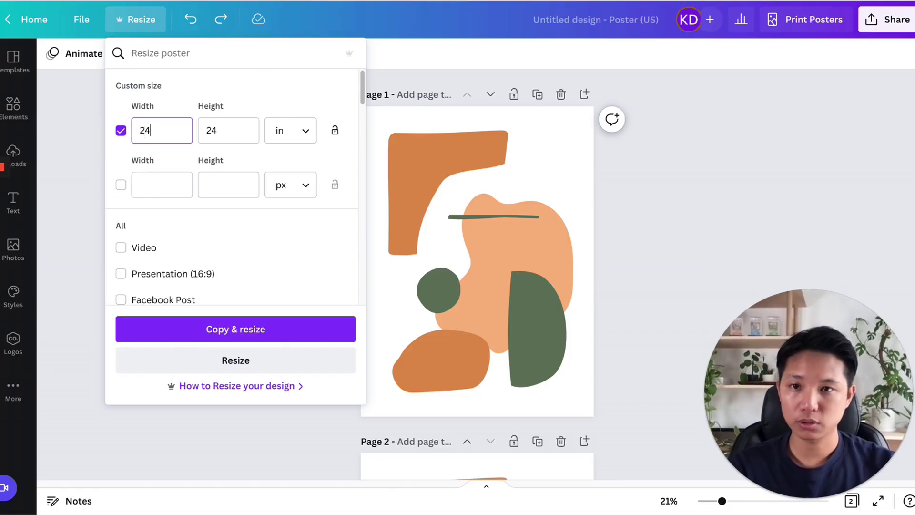
click(241, 132)
text(36)
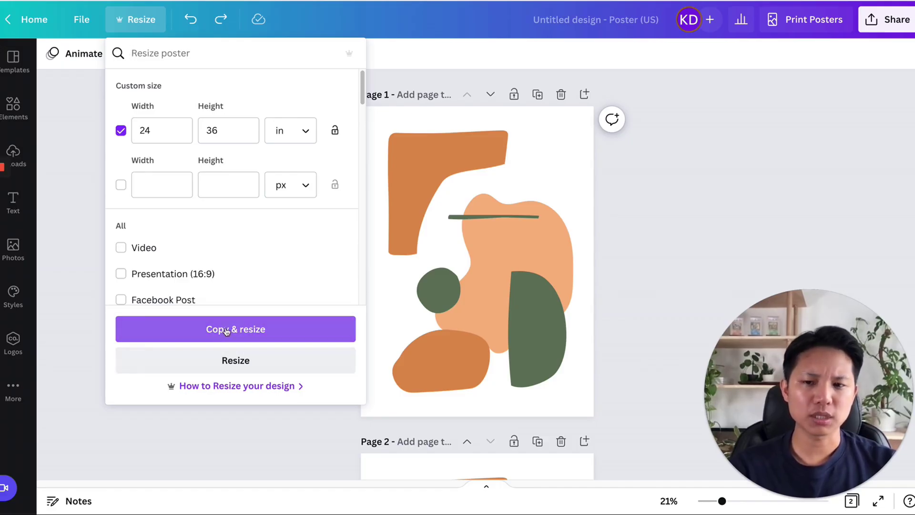
click(240, 364)
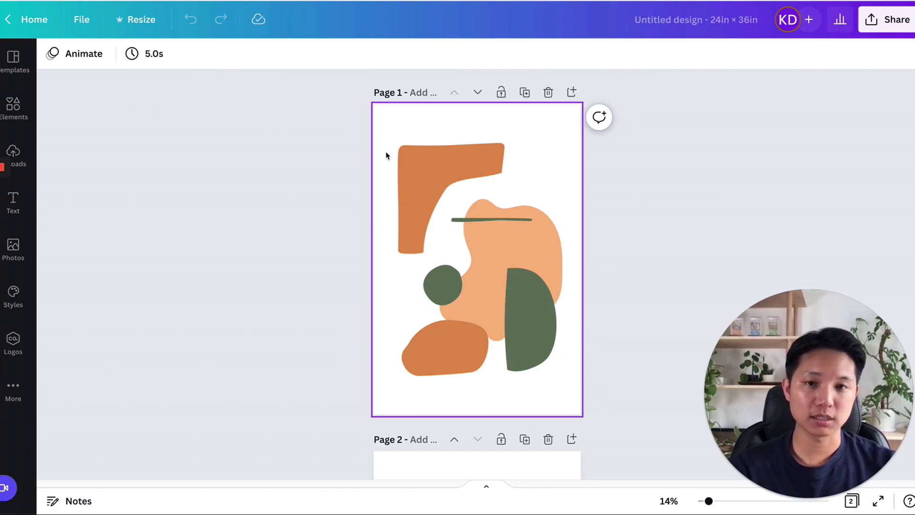
Scroll through both pages to check the layout after resizing to 24 × 36 in.
scroll(557, 291, down, 7)
scroll(500, 215, up, 7)
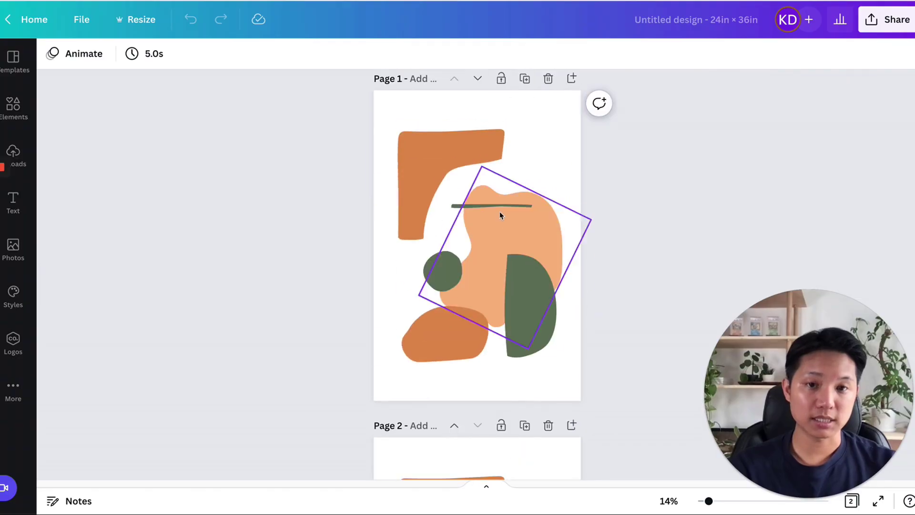
scroll(504, 326, down, 7)
scroll(552, 301, up, 7)
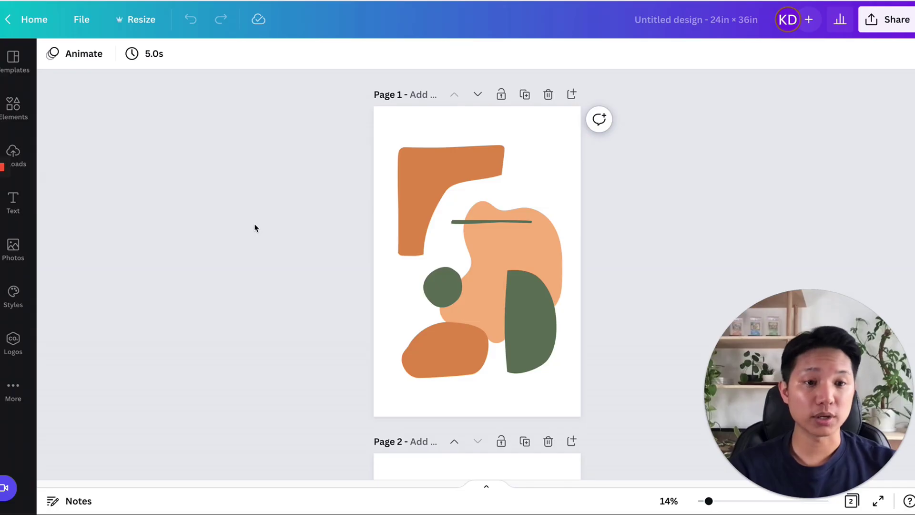
Enter a 16 × 16 custom size in the Resize panel.
click(156, 29)
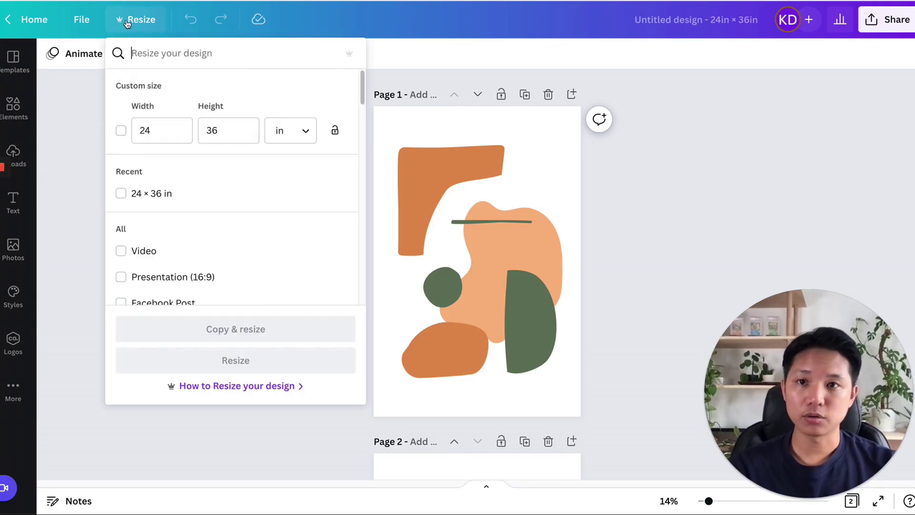
drag(167, 131, 123, 132)
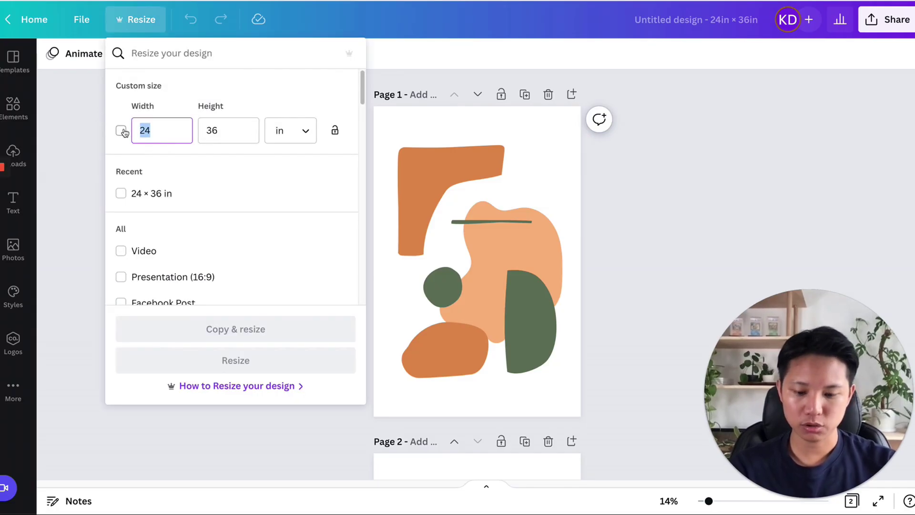
text(16)
key(Tab)
text(16)
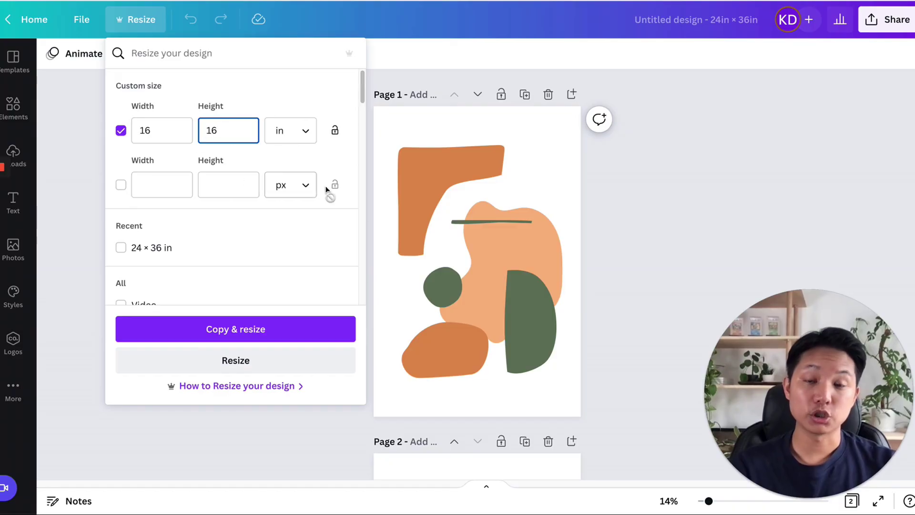
Add a second custom size of 11 × 14, set in inches.
click(156, 189)
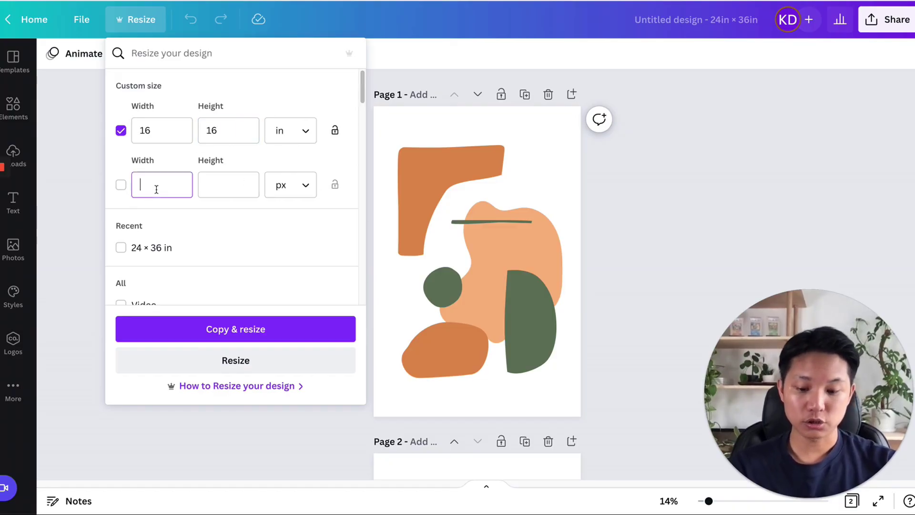
text(11)
key(Tab)
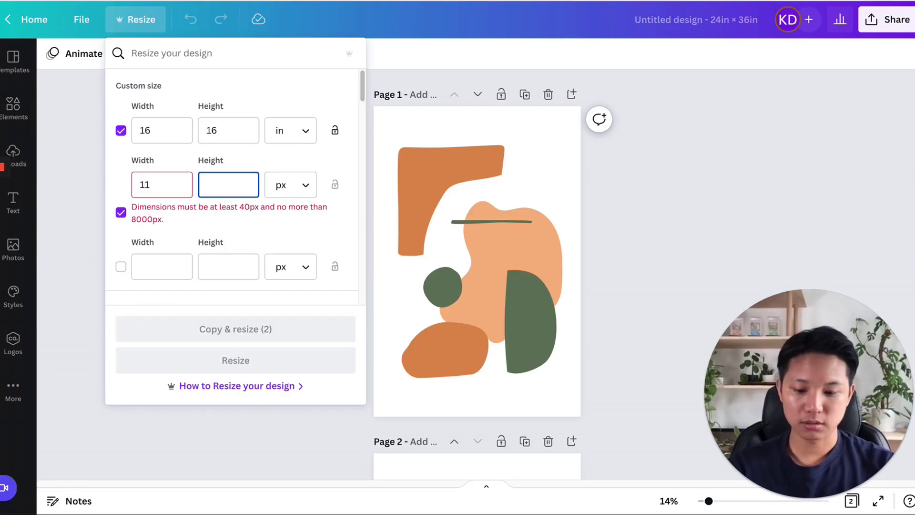
text(14)
click(293, 192)
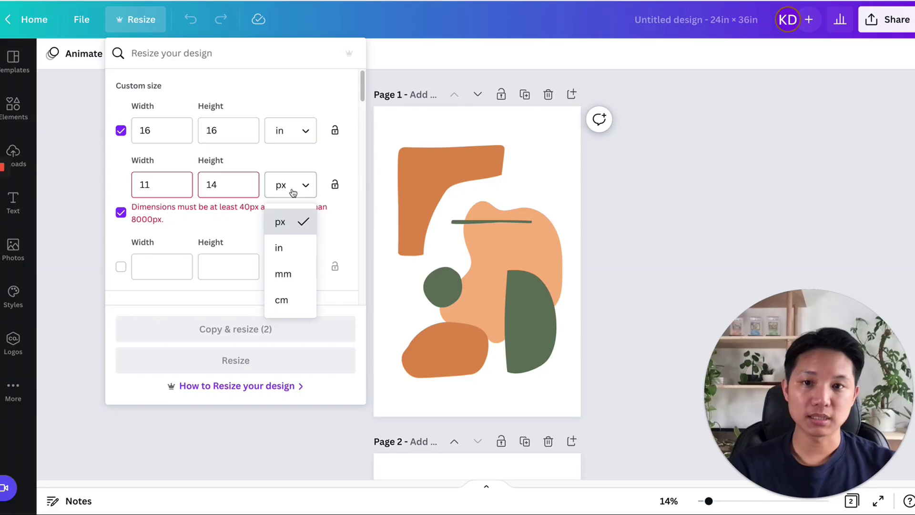
click(280, 247)
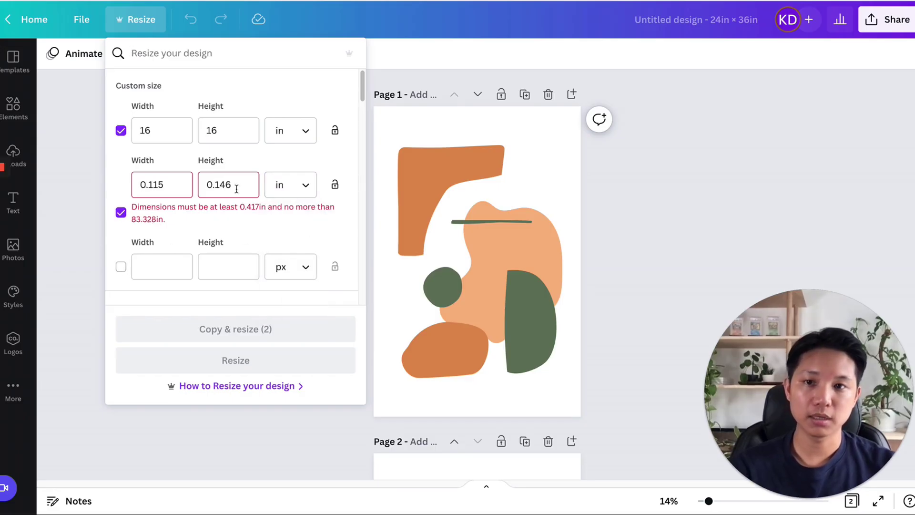
Change the second size to 14 × 18 in, untick it, and resize to 16 × 16 in.
double_click(182, 178)
text(14)
double_click(239, 188)
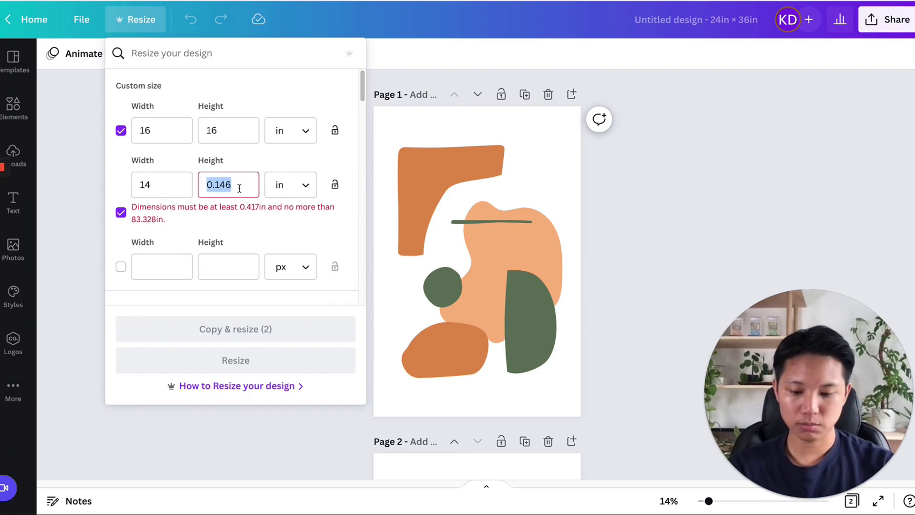
text(14)
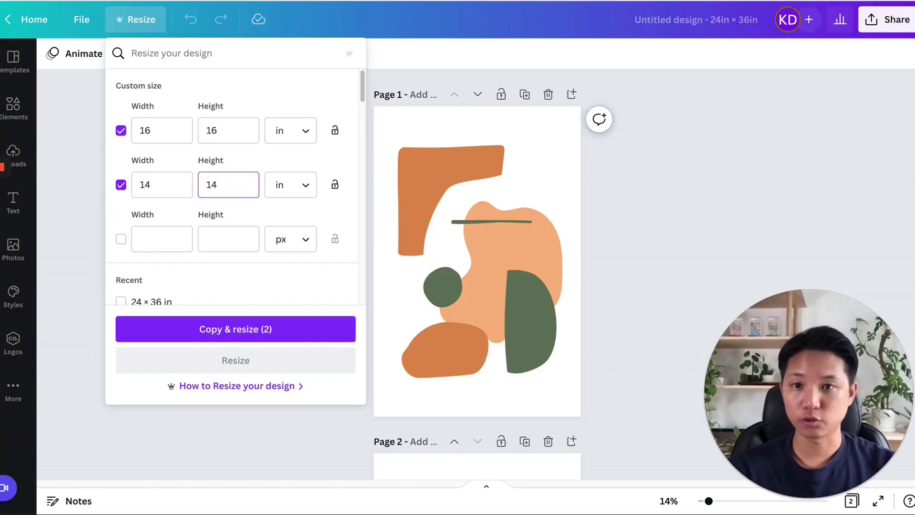
drag(227, 185, 190, 186)
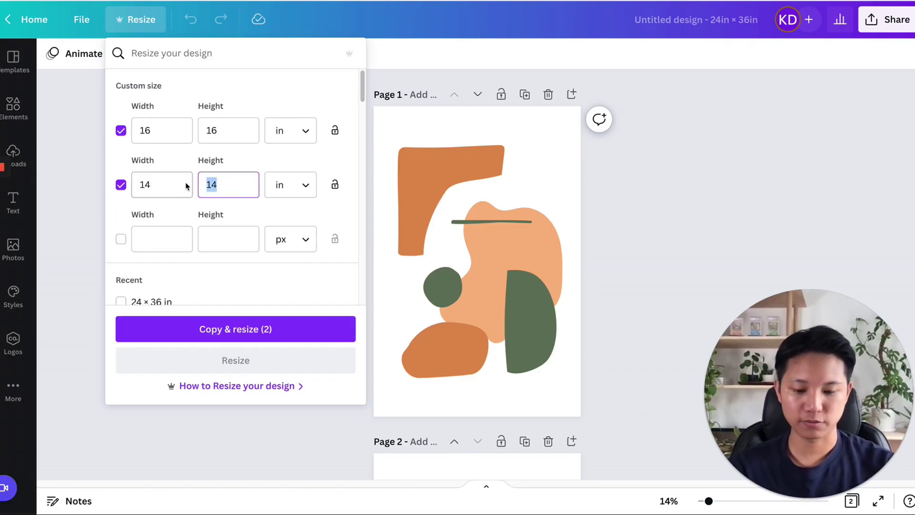
text(18)
click(328, 165)
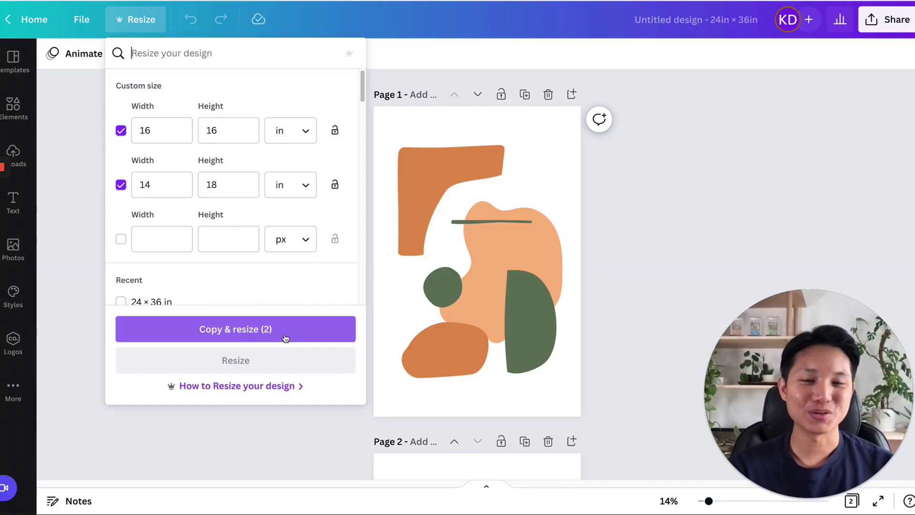
click(121, 184)
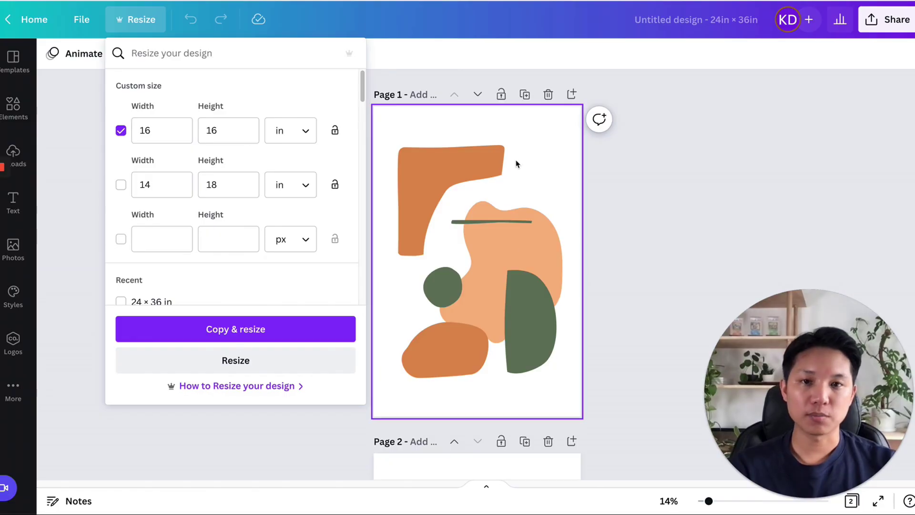
click(239, 364)
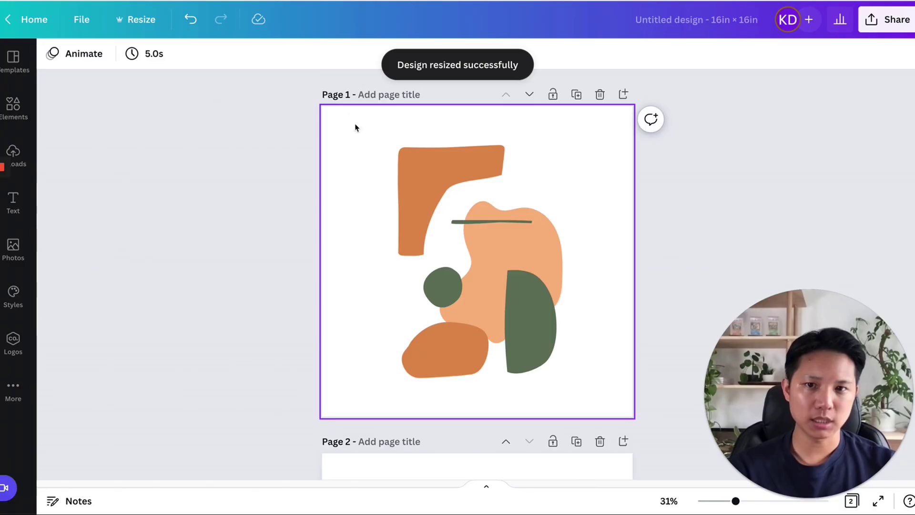
Select all six shapes, shift them toward the upper left, then undo the move.
drag(231, 134, 672, 425)
drag(560, 309, 546, 293)
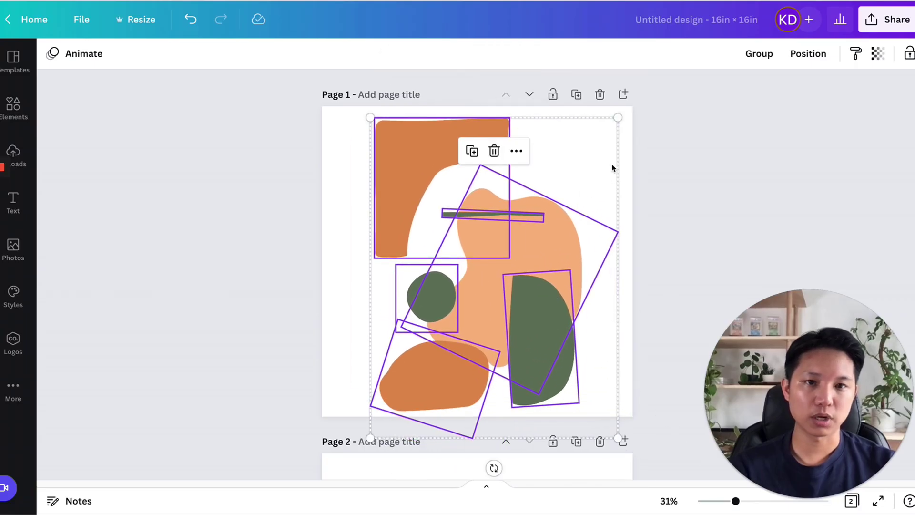
key(ctrl+z)
key(ctrl+z)
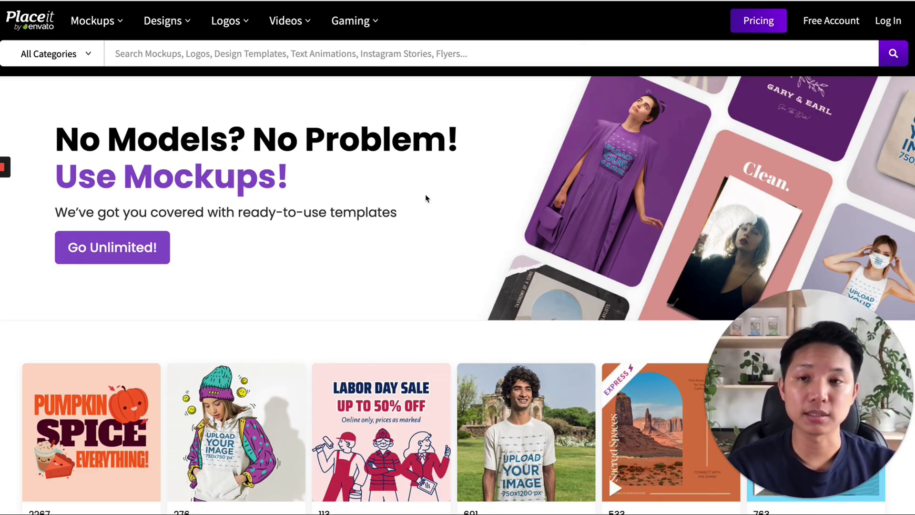
Scroll the Placeit home page and bring up the Mockups Print submenu with Posters.
scroll(385, 250, down, 2)
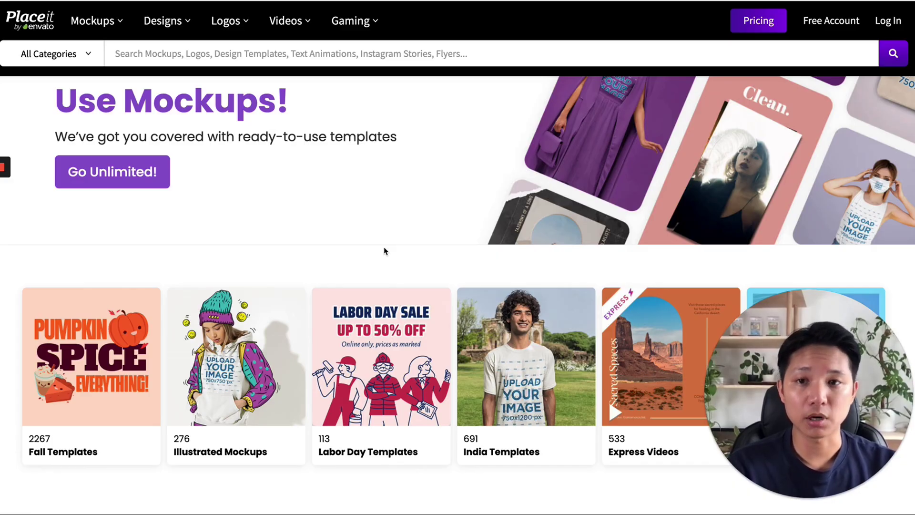
scroll(385, 251, down, 2)
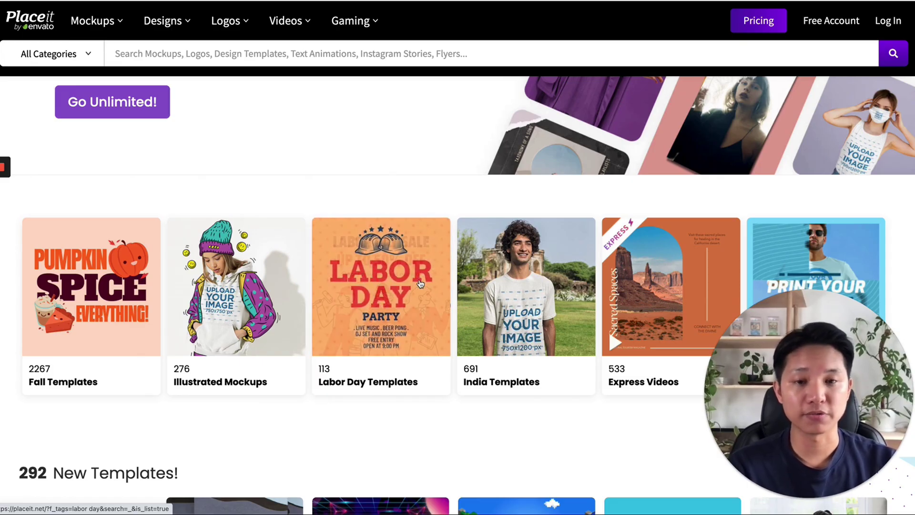
scroll(375, 385, down, 5)
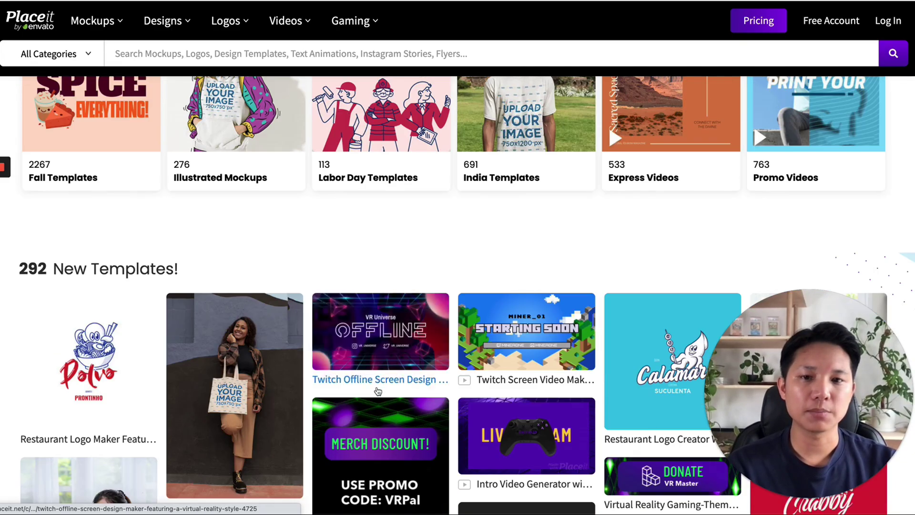
scroll(373, 385, down, 4)
scroll(373, 385, up, 11)
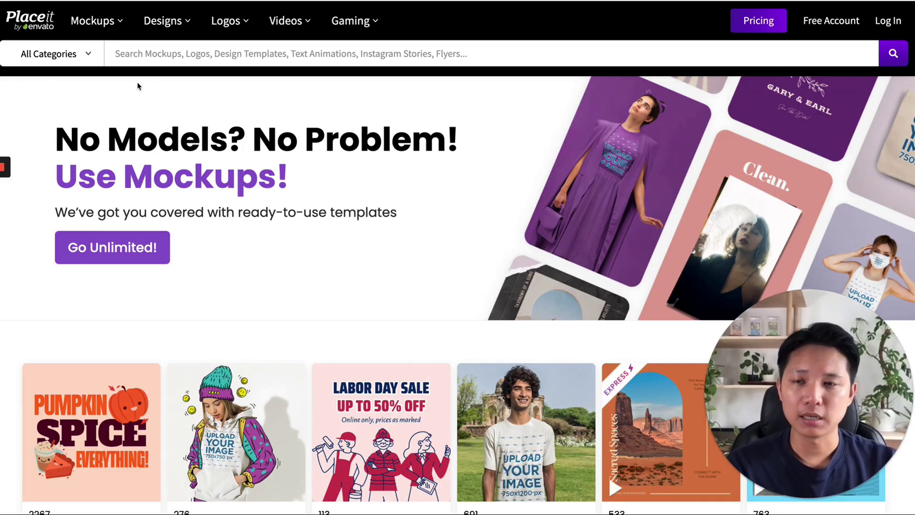
mouse_move(107, 32)
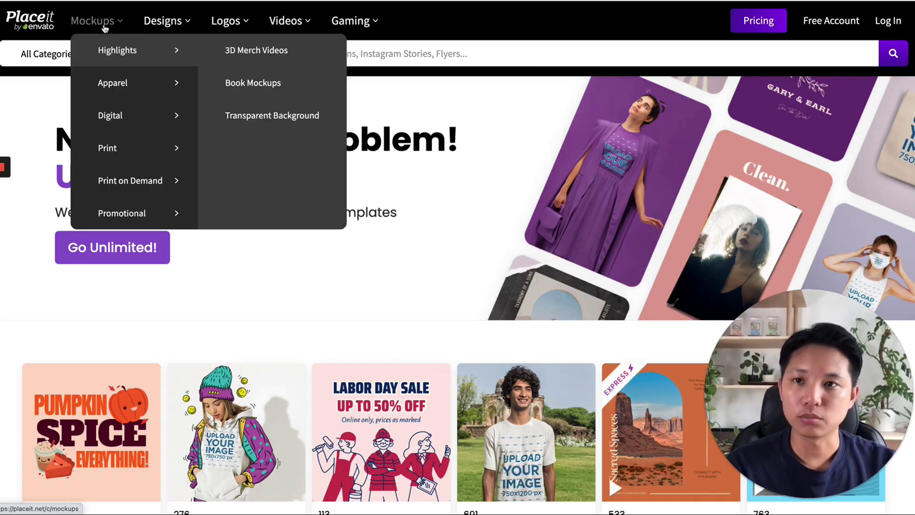
Browse the Posters mockups and open the white-frame art print on a white wall.
mouse_move(139, 148)
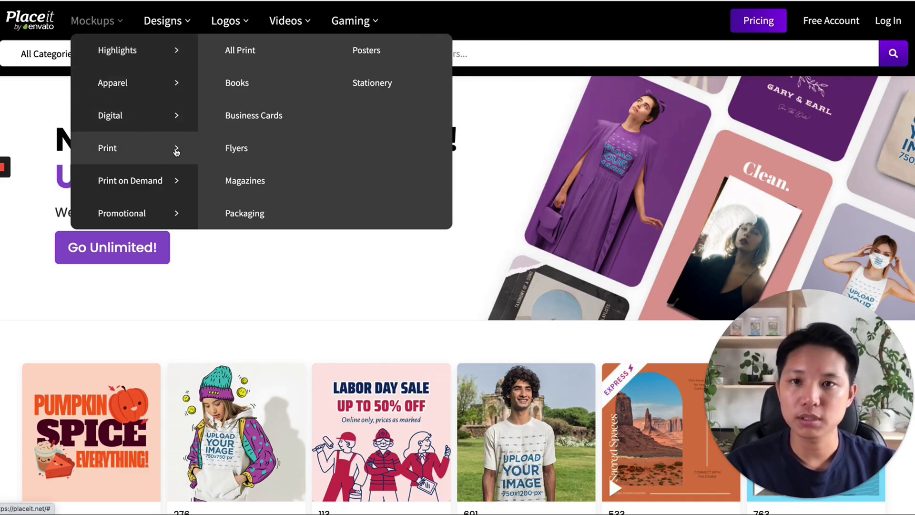
click(379, 53)
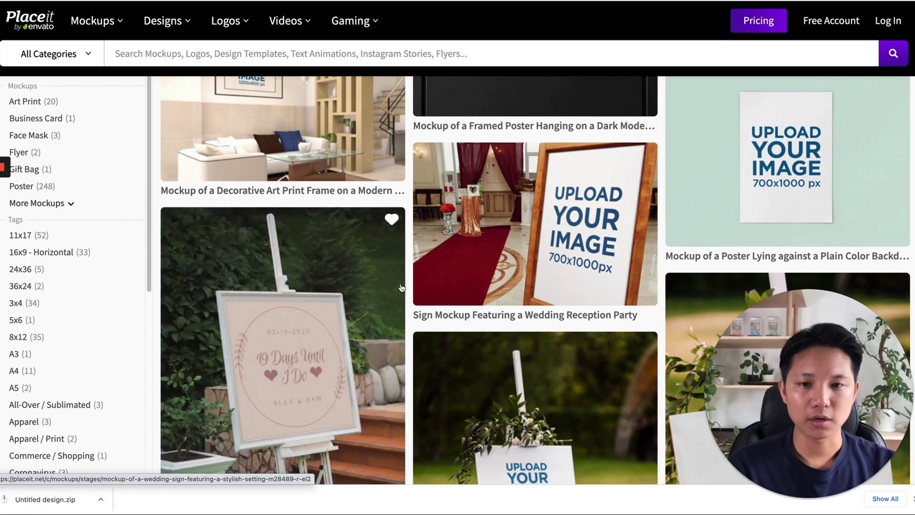
scroll(571, 284, down, 5)
scroll(570, 284, down, 10)
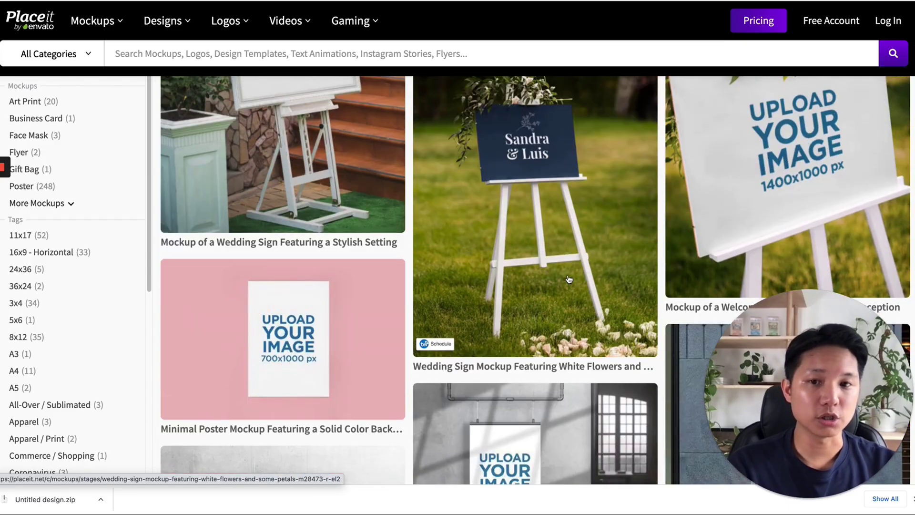
scroll(565, 279, down, 1)
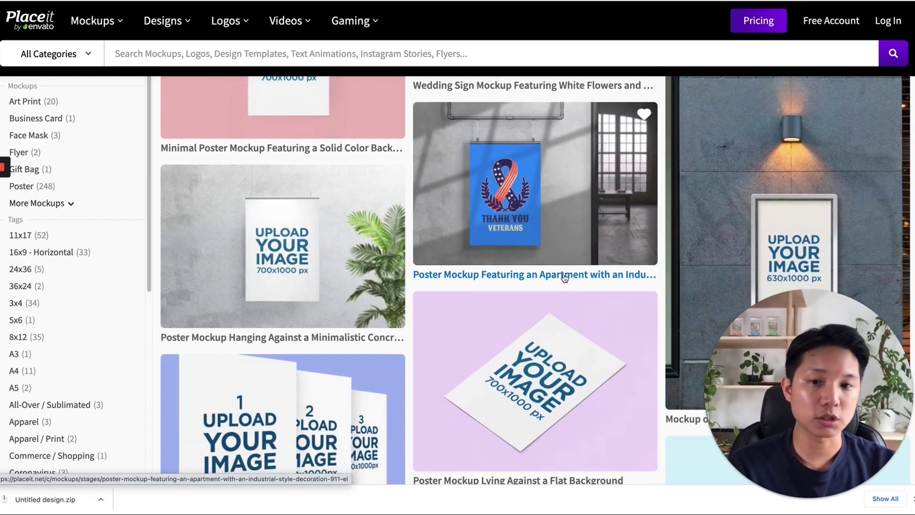
scroll(564, 278, down, 7)
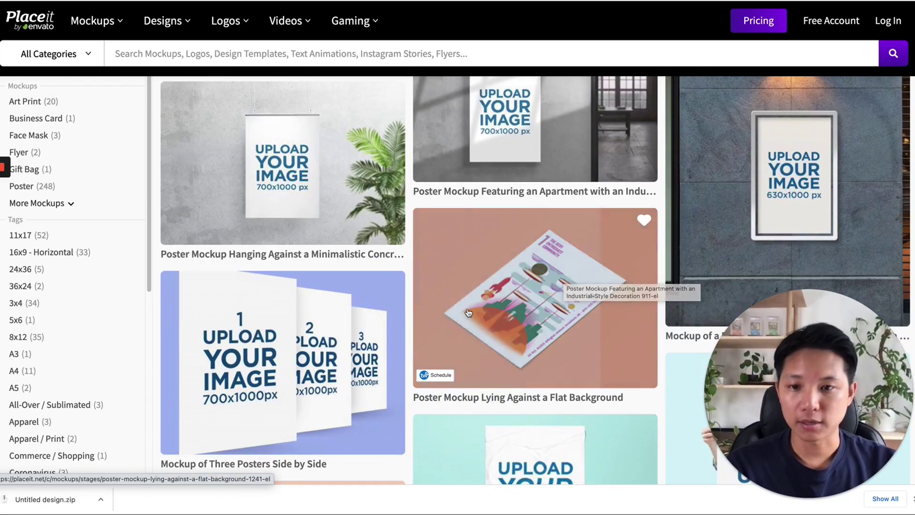
scroll(470, 311, down, 6)
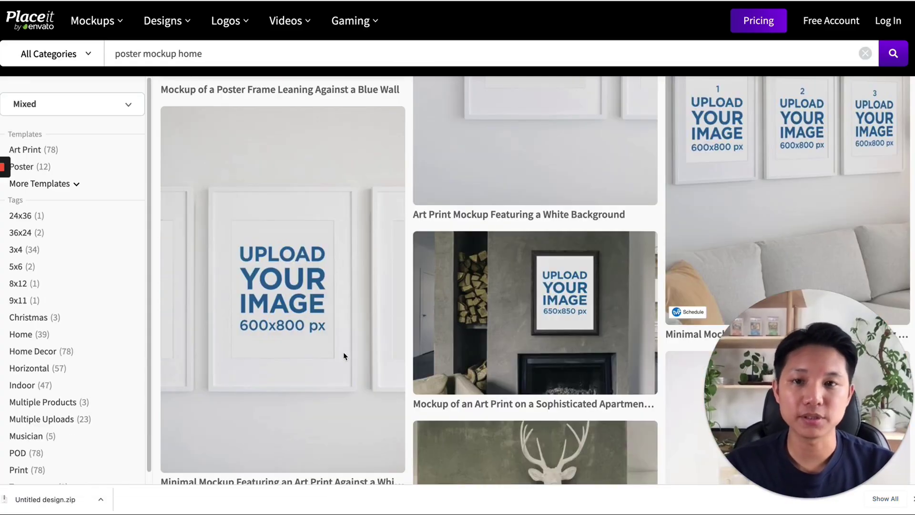
scroll(282, 259, down, 1)
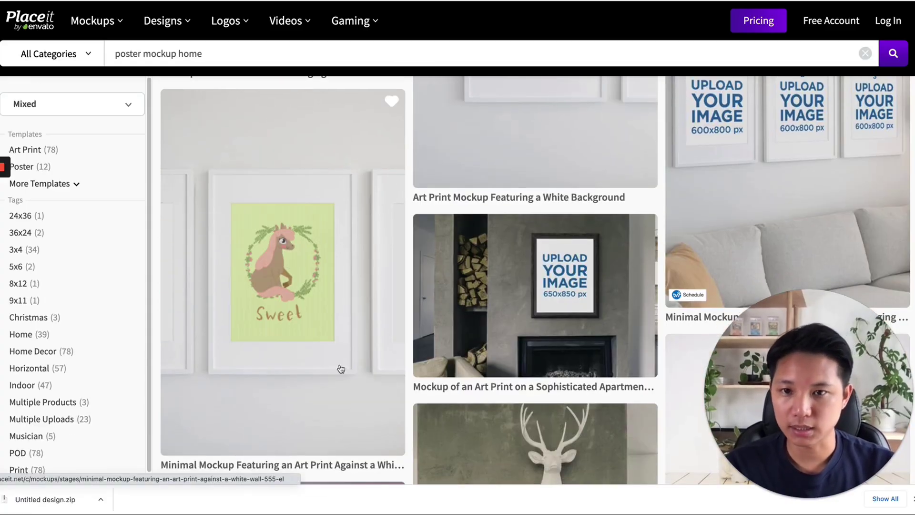
click(274, 292)
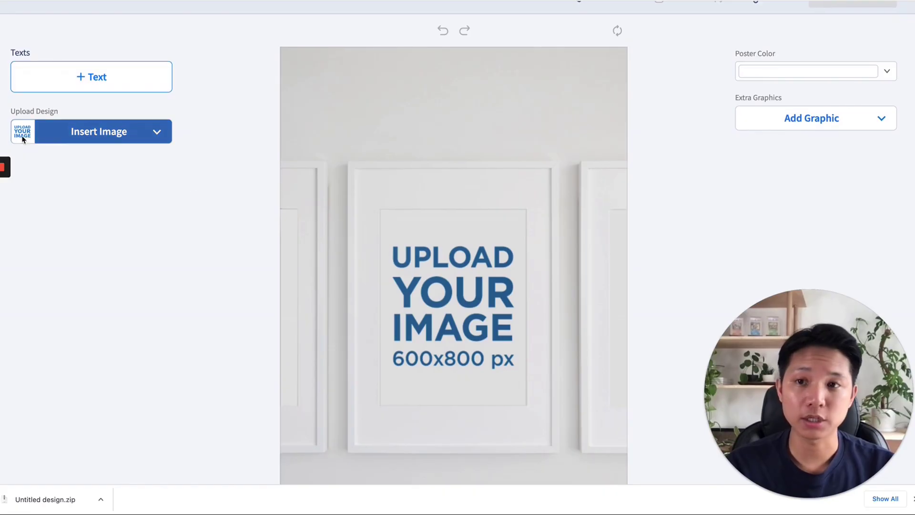
Upload the abstract poster image, zoom it to about 112% and crop it into the frame.
click(99, 138)
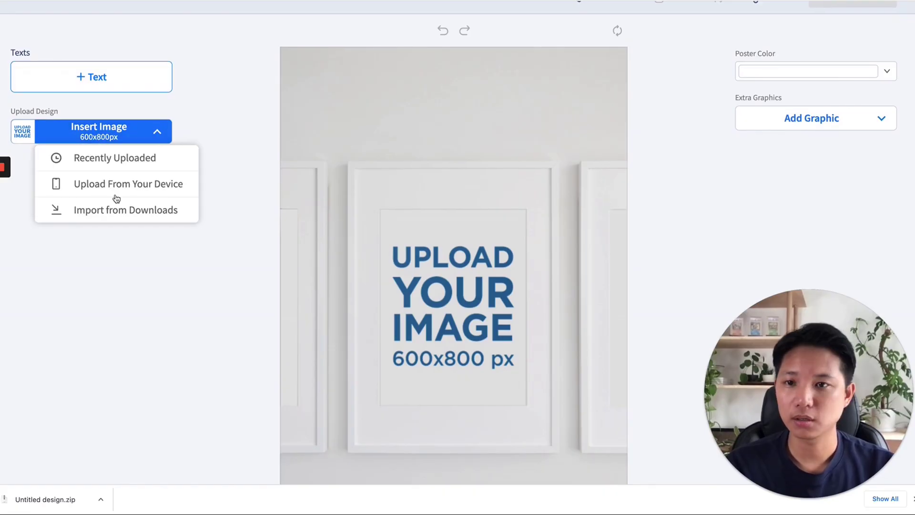
click(138, 184)
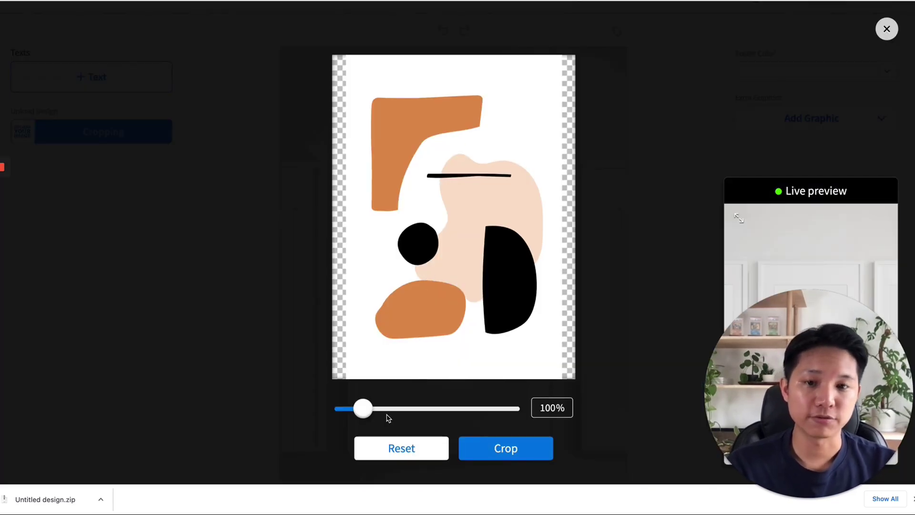
drag(365, 408, 369, 409)
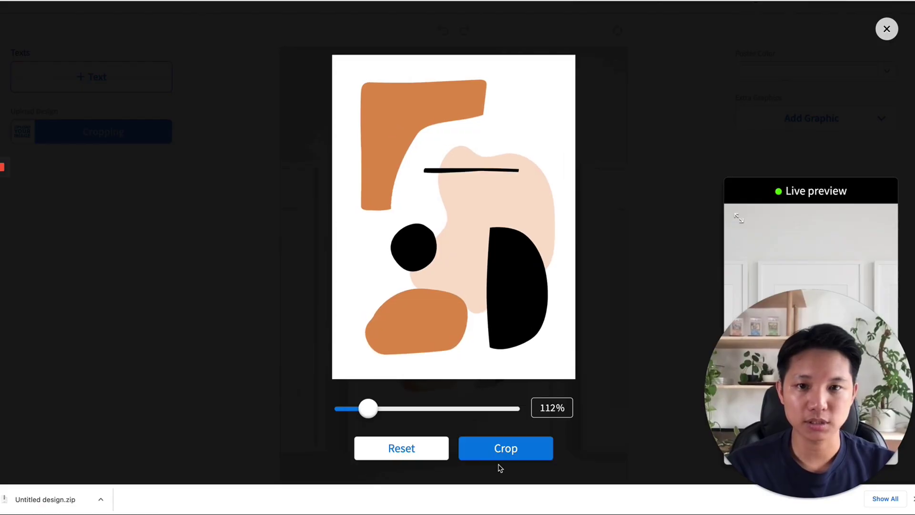
click(535, 454)
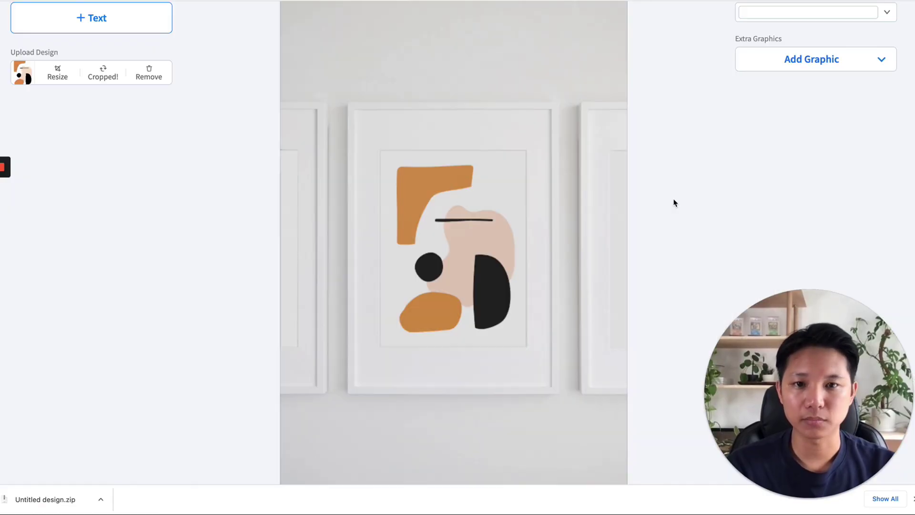
scroll(634, 236, down, 1)
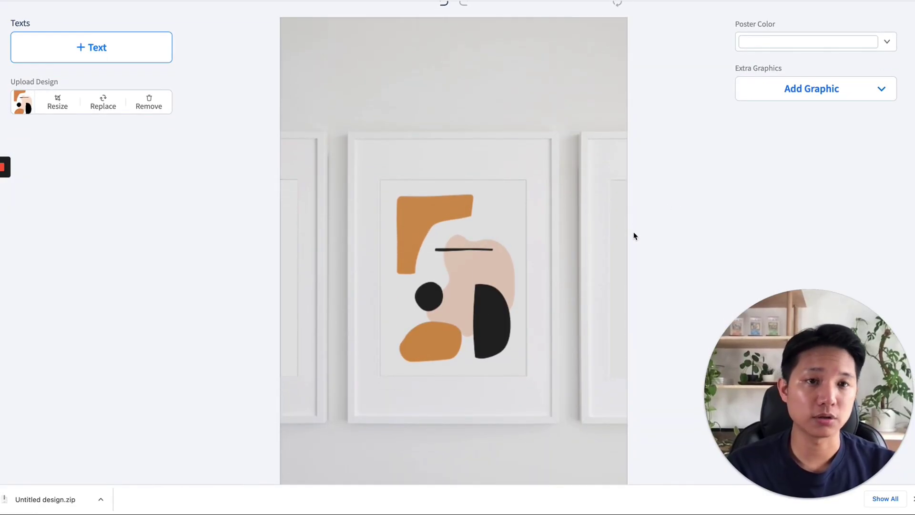
scroll(634, 236, down, 1)
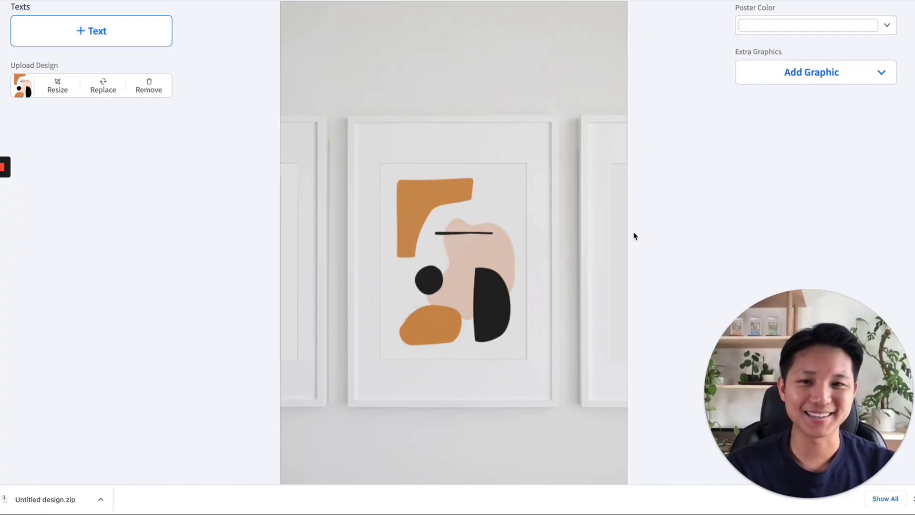
scroll(635, 236, up, 4)
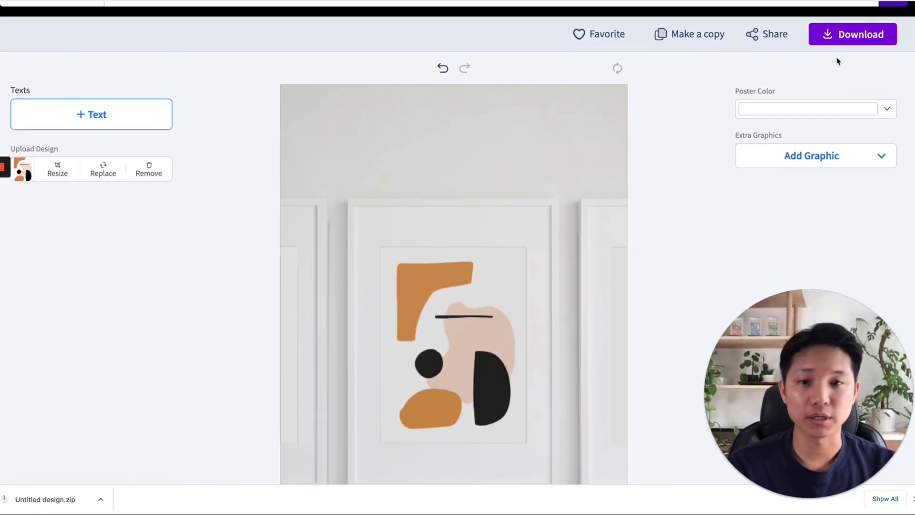
scroll(720, 158, down, 20)
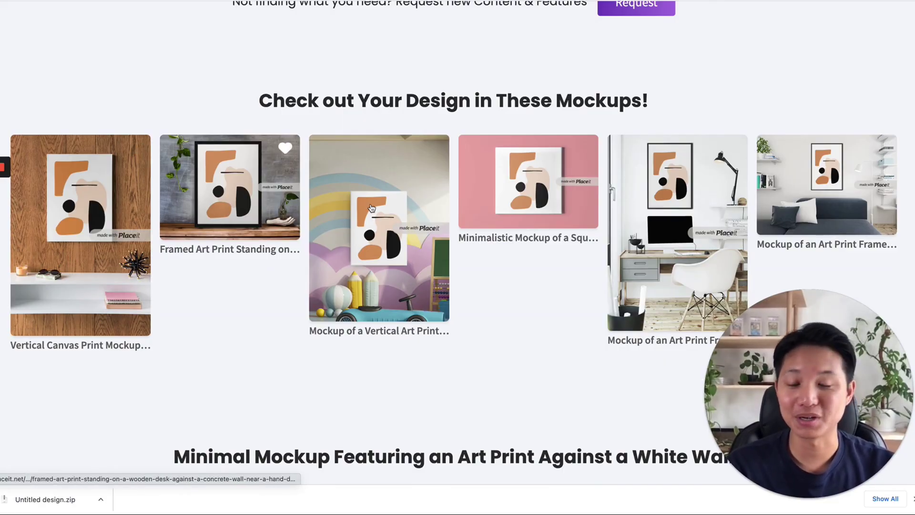
scroll(674, 252, down, 5)
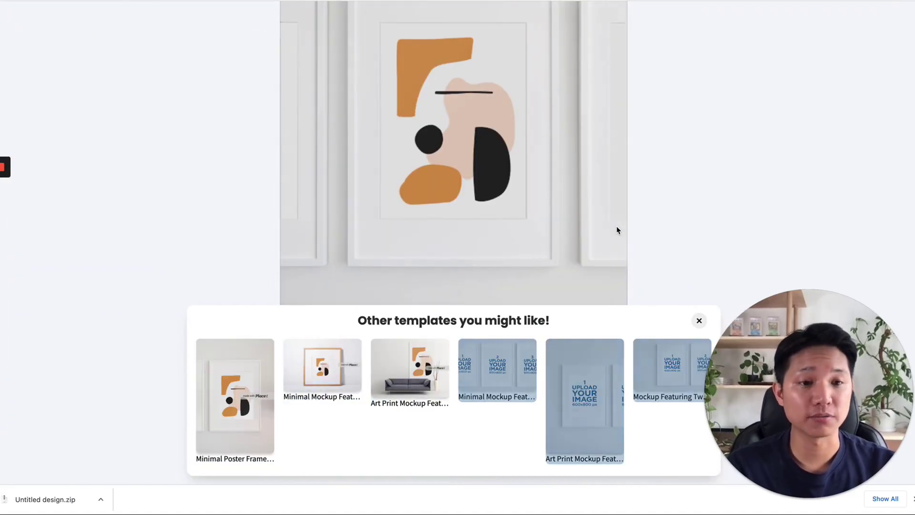
click(699, 321)
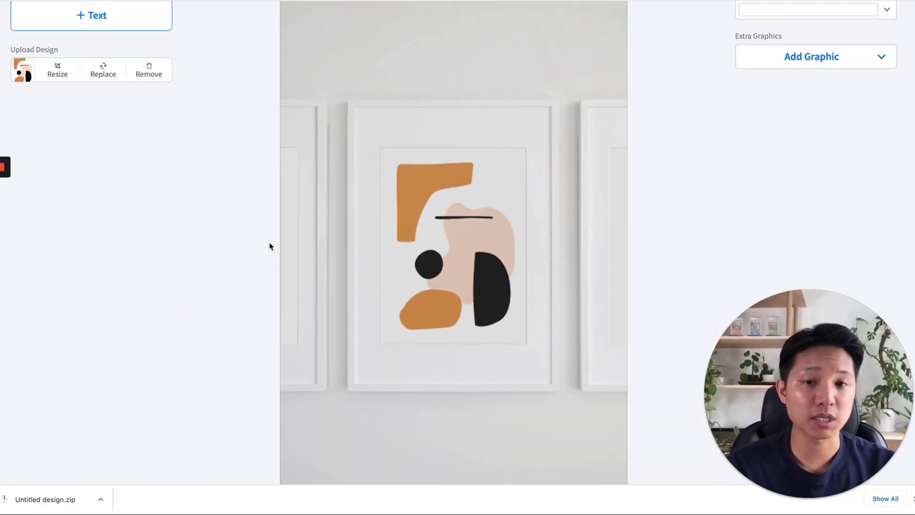